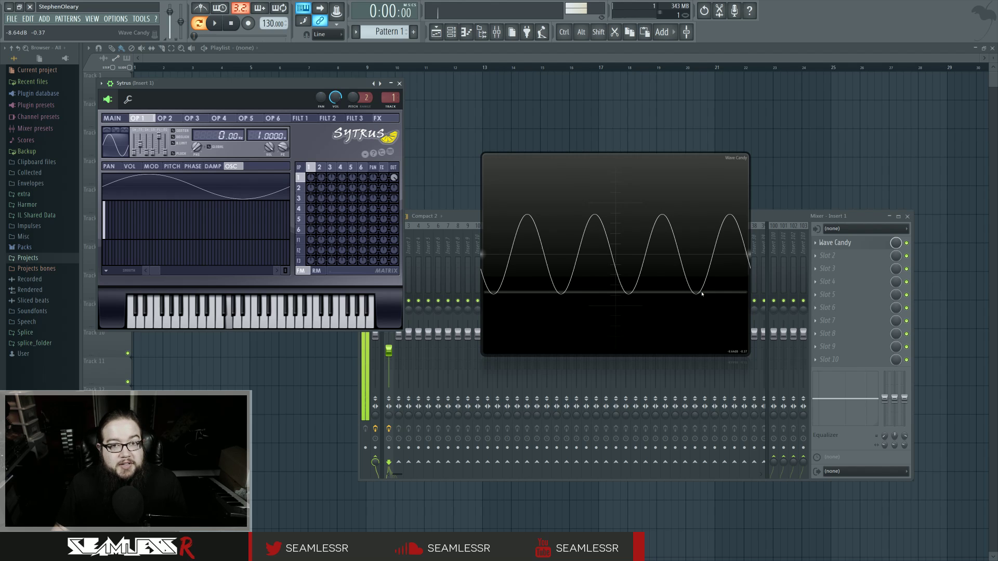
Cycle operator 1 through triangle, saw and square shapes, playing a note to view the square.
{"action": "left_click", "coordinate": [118, 145]}
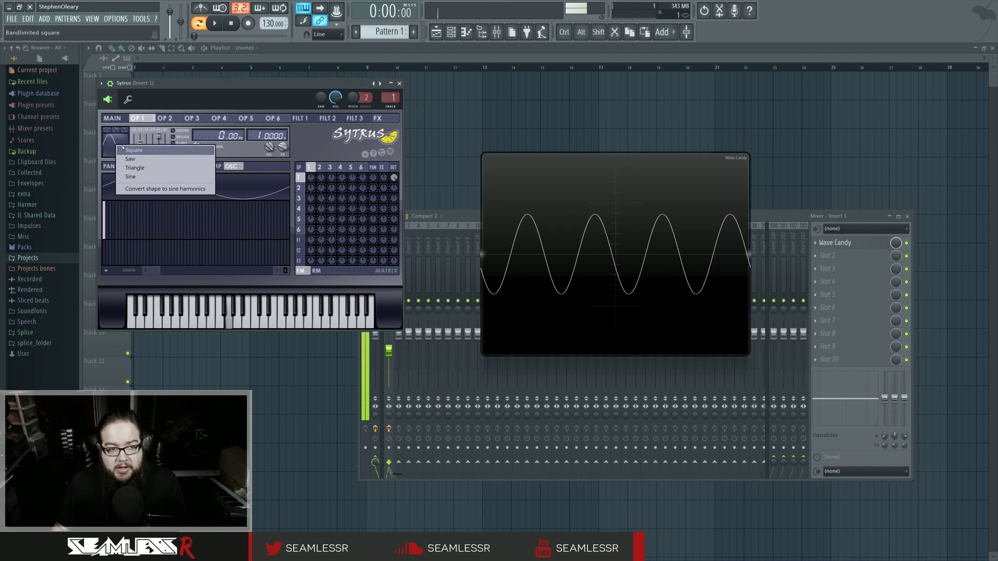
{"action": "left_click", "coordinate": [141, 173]}
{"action": "left_click", "coordinate": [118, 146]}
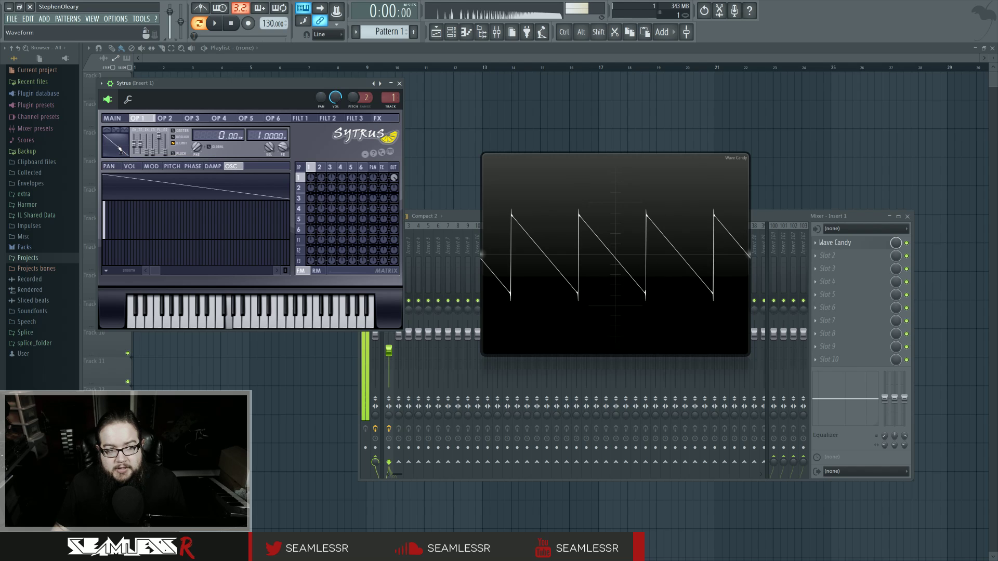
{"action": "left_click", "coordinate": [120, 149]}
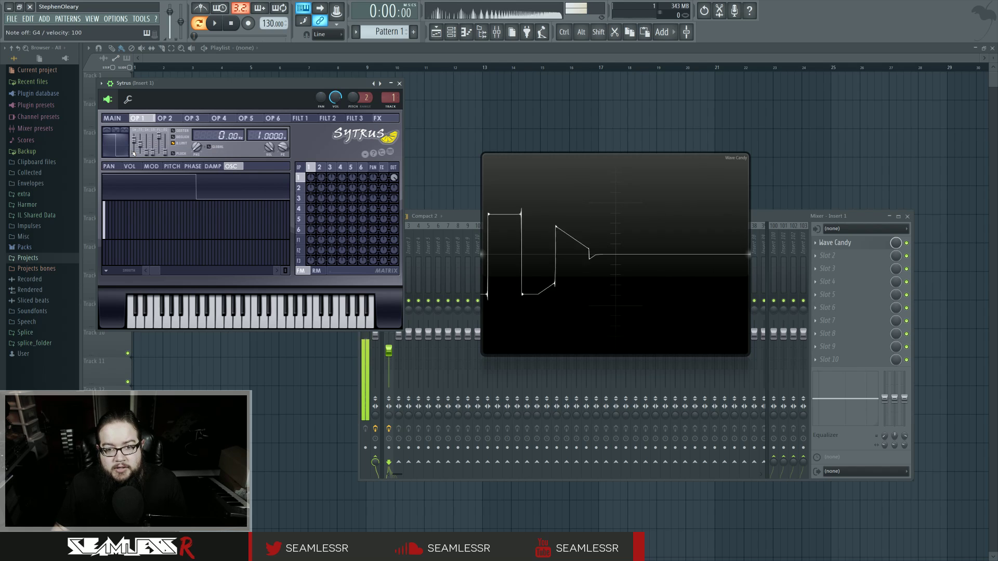
{"action": "key", "text": "b"}
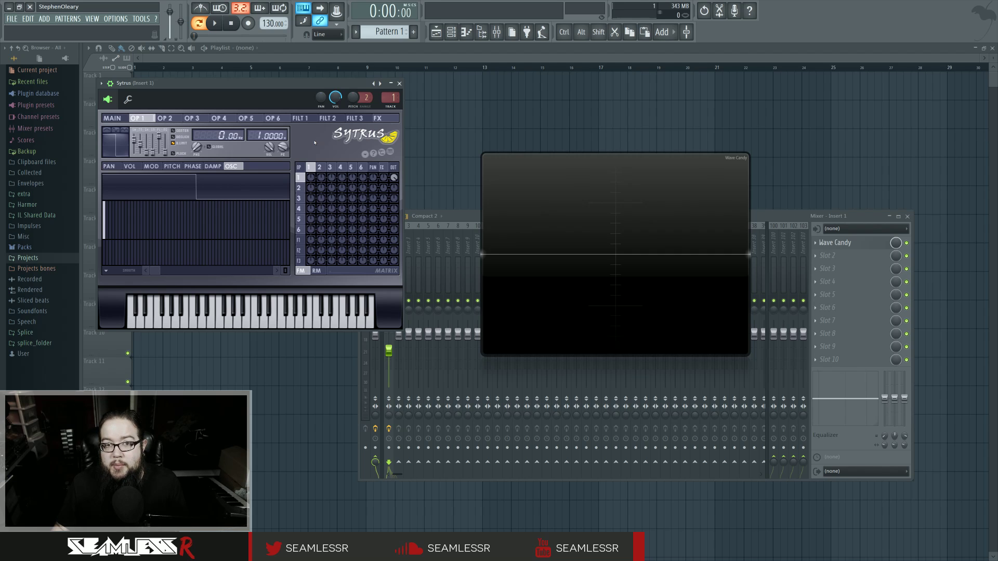
Pick Sine from operator 1's waveform shape list.
{"action": "left_click", "coordinate": [114, 145]}
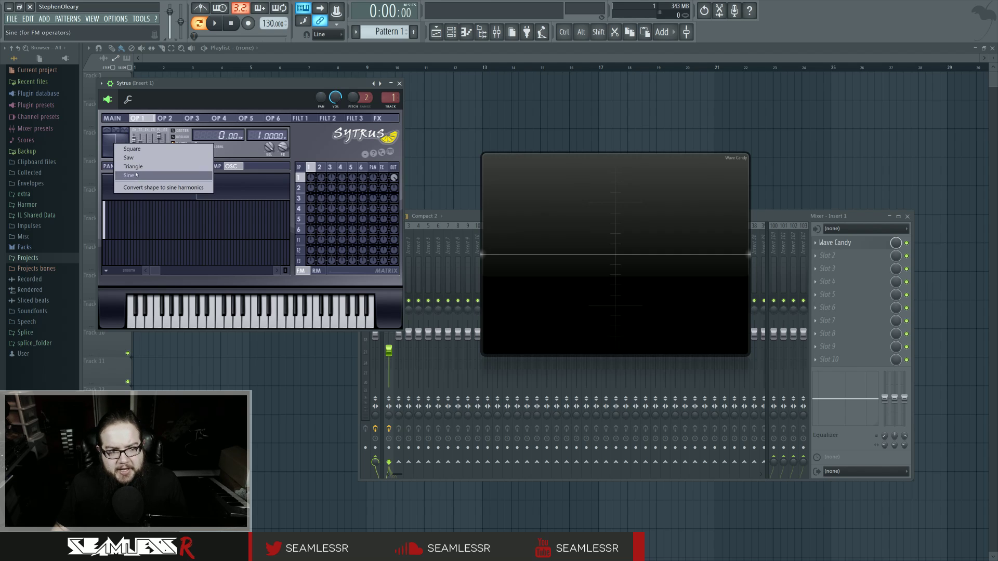
{"action": "left_click", "coordinate": [128, 159]}
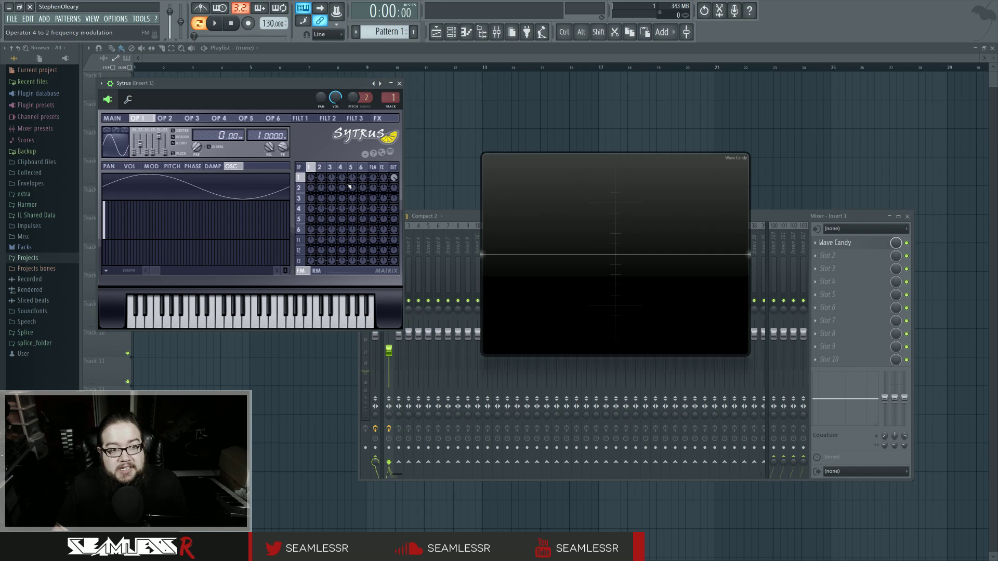
Morph operator 1's shape halfway toward saw and play a note to view it.
{"action": "left_click_drag", "start_coordinate": [138, 152], "coordinate": [138, 145]}
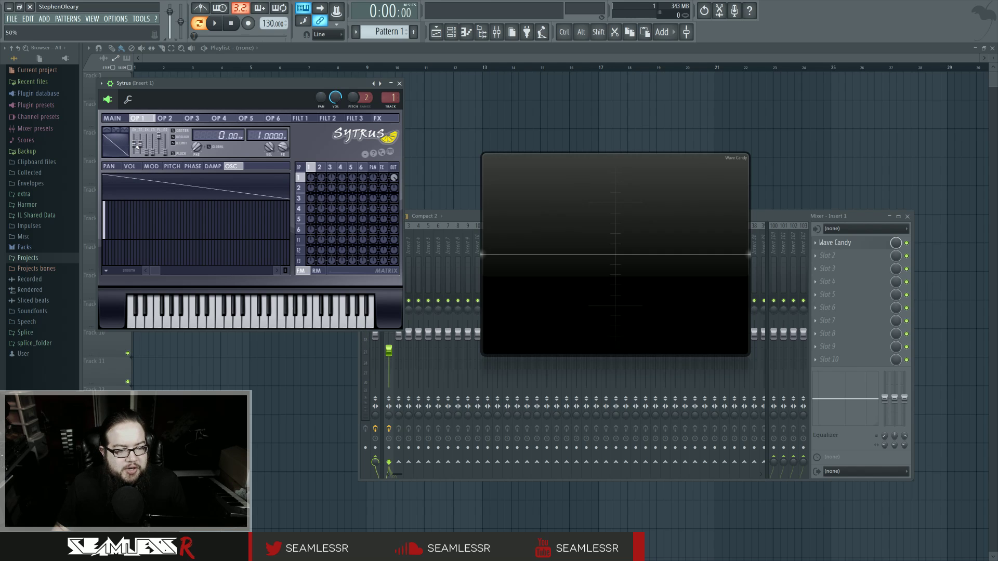
{"action": "key", "text": "b"}
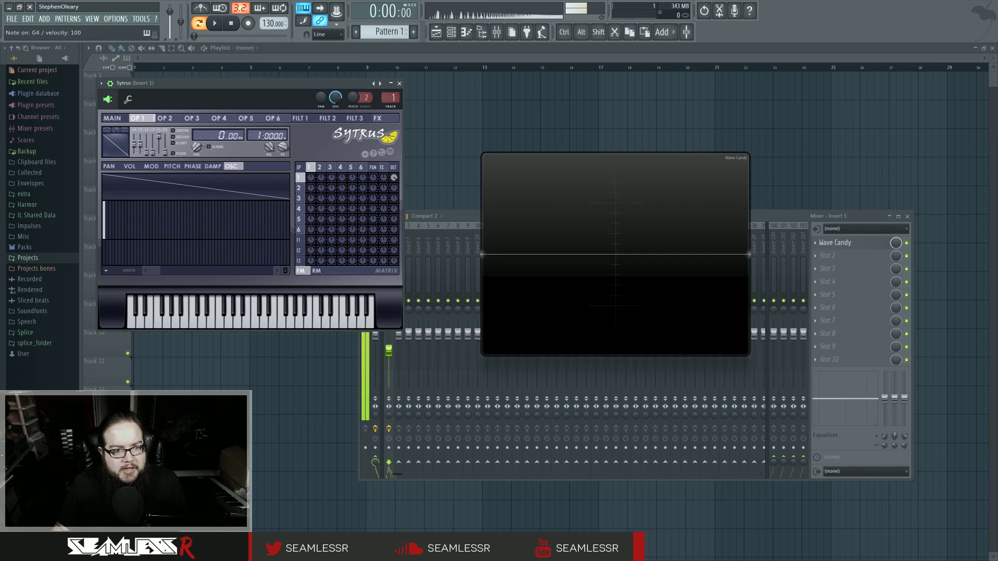
{"action": "key", "text": "b"}
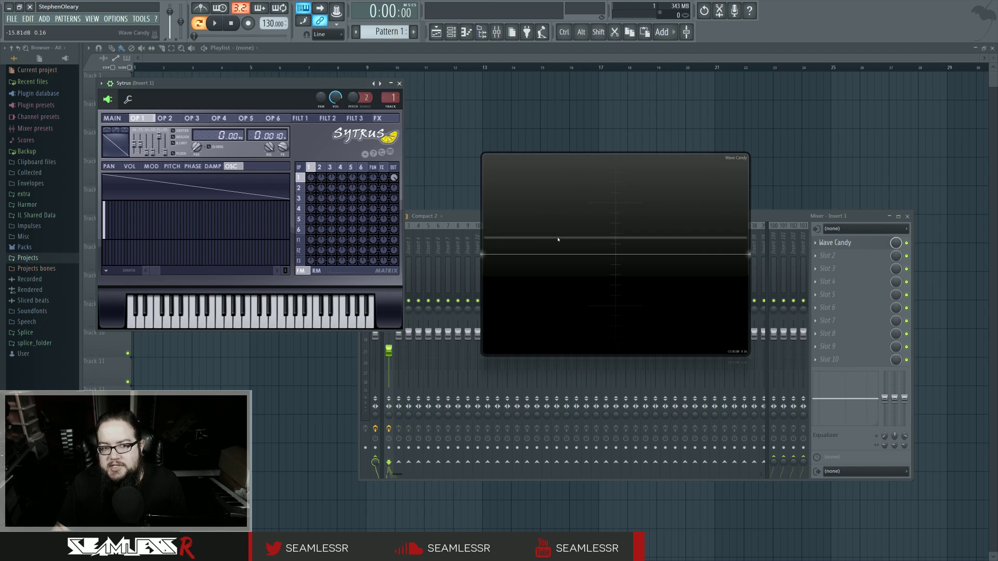
Raise operator 1's frequency ratio in two upward drags toward 2.0000.
{"action": "left_click_drag", "start_coordinate": [269, 146], "coordinate": [269, 137]}
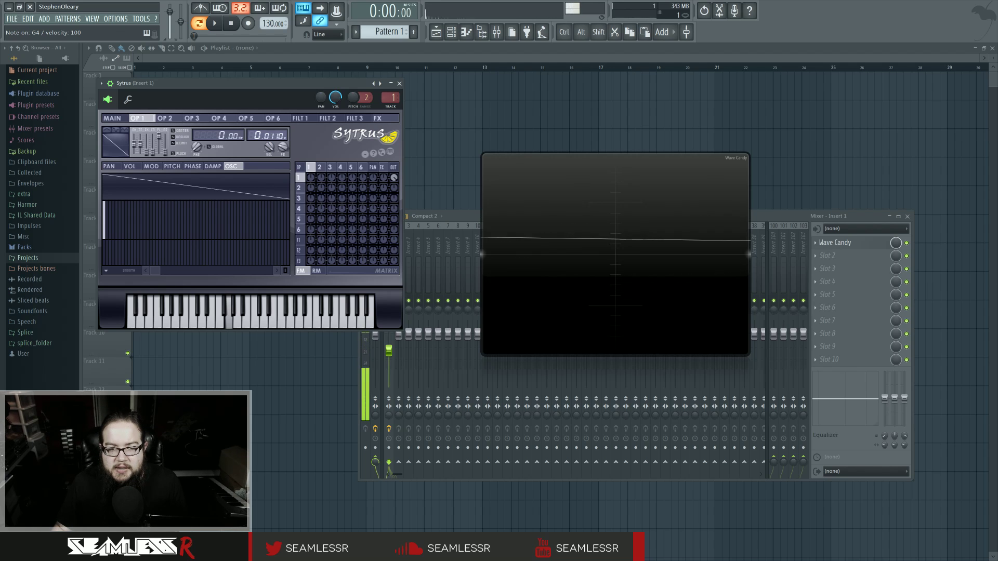
{"action": "left_click_drag", "start_coordinate": [269, 146], "coordinate": [269, 141]}
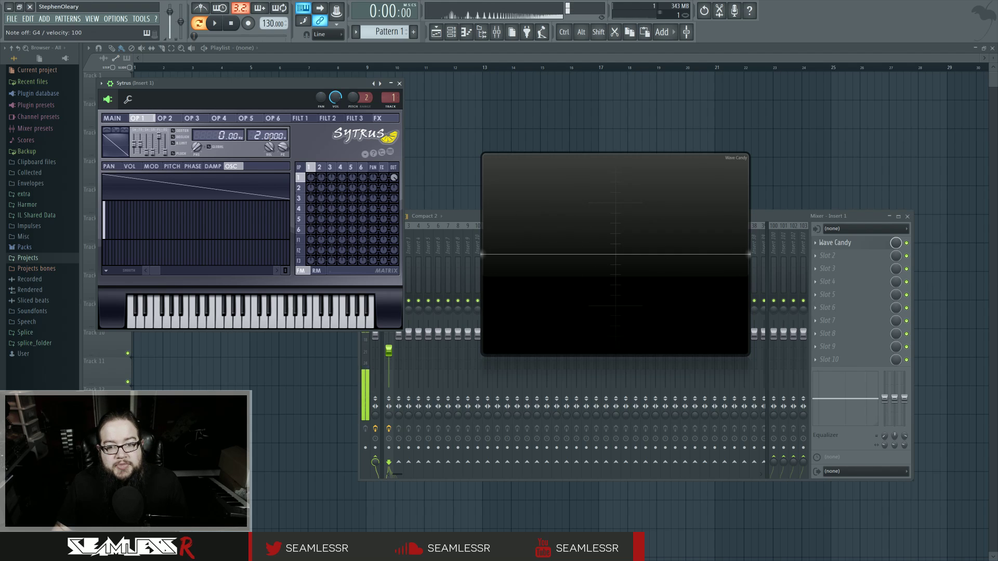
{"action": "mouse_move", "coordinate": [268, 134]}
{"action": "left_mouse_down"}
{"action": "mouse_move", "coordinate": [267, 161]}
{"action": "mouse_move", "coordinate": [268, 121]}
{"action": "left_mouse_up"}
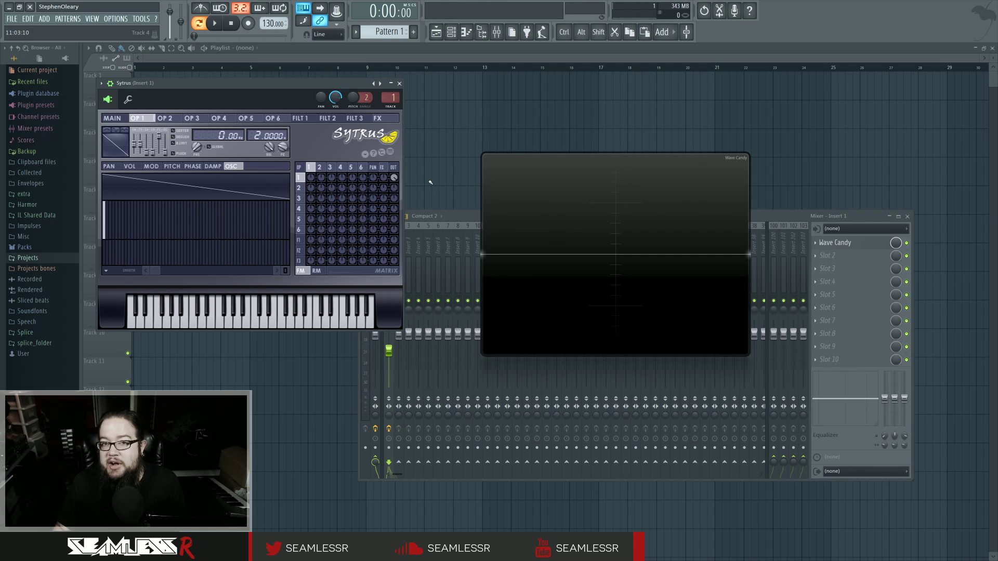